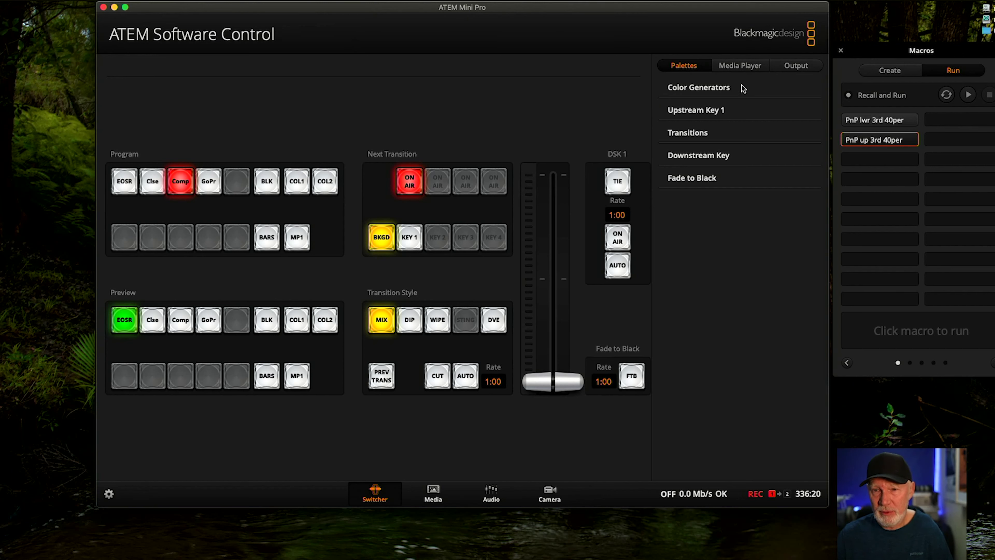
Browse the Media Player and Output palettes, then expand Upstream Key 1 to show its DVE settings
click(738, 66)
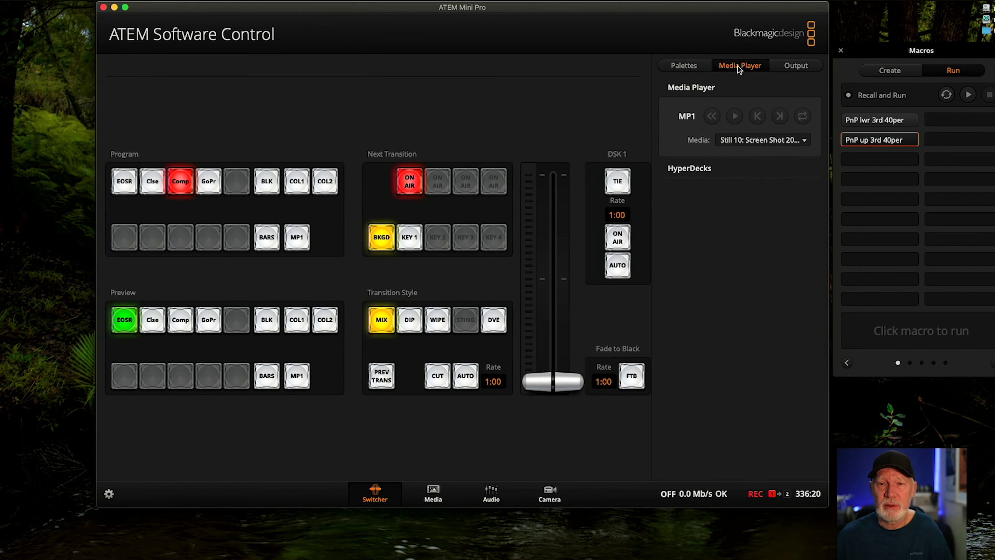
click(797, 66)
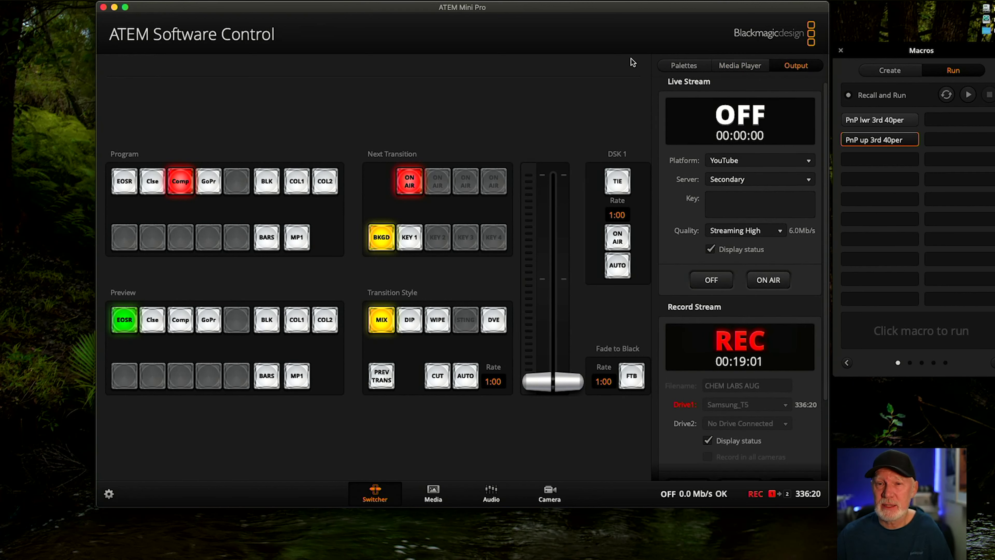
click(682, 65)
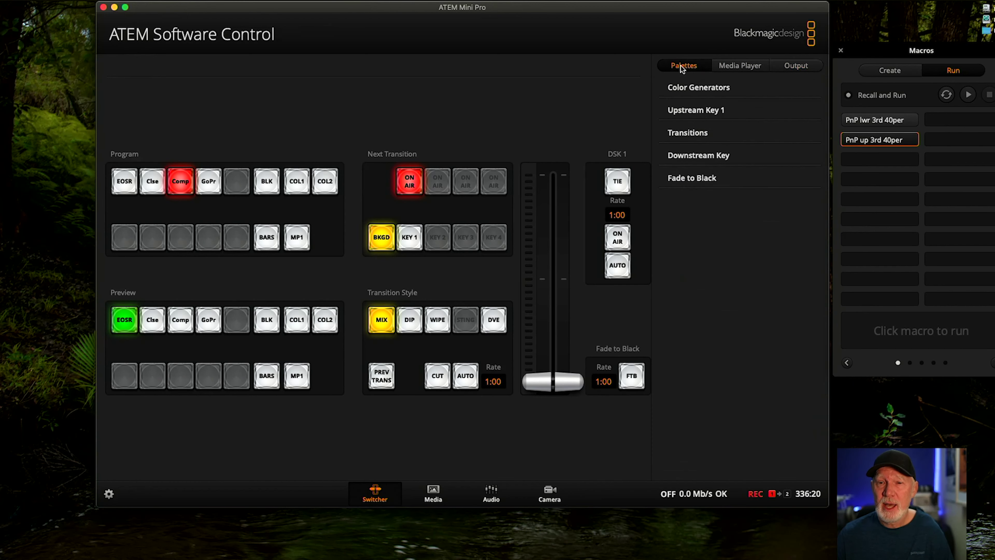
click(691, 112)
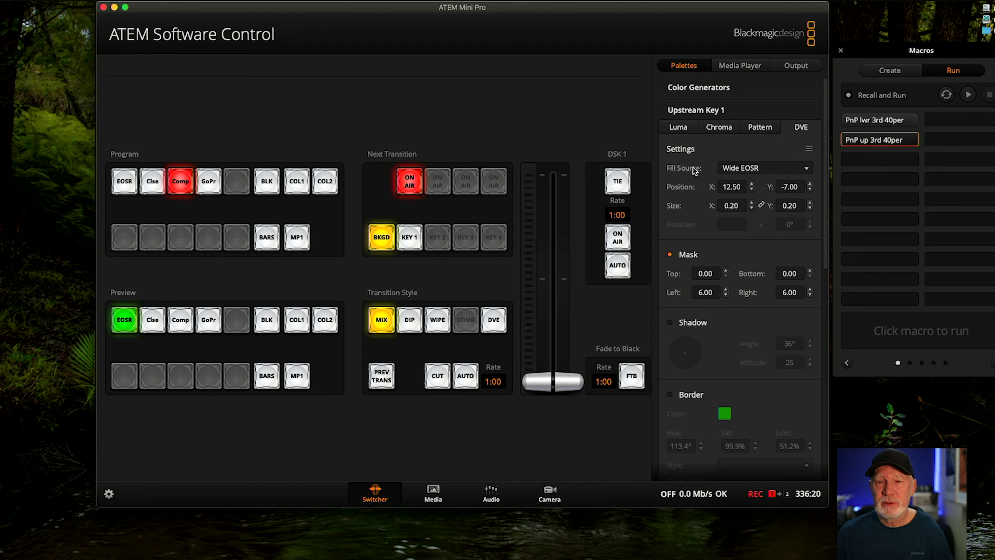
scroll(808, 169, down, 1)
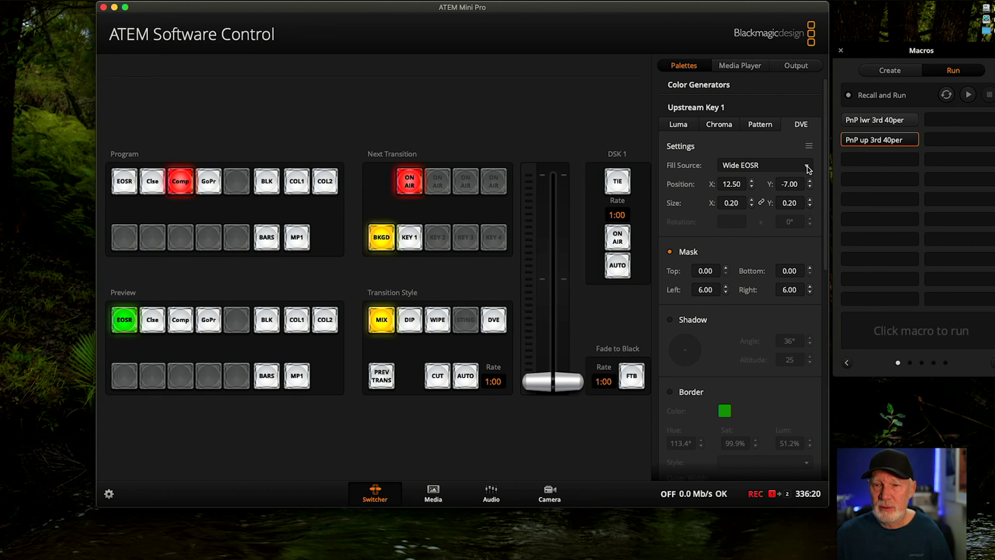
click(808, 169)
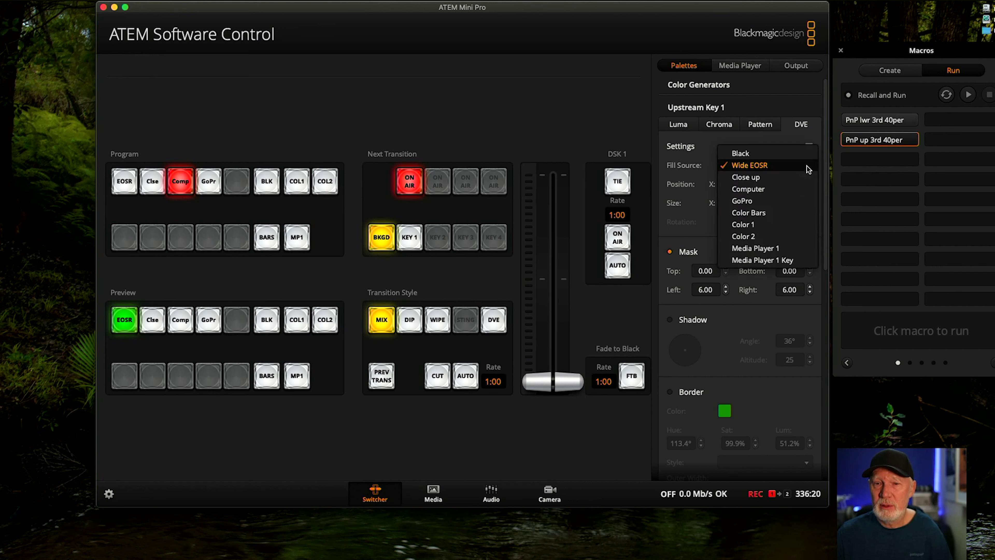
click(745, 201)
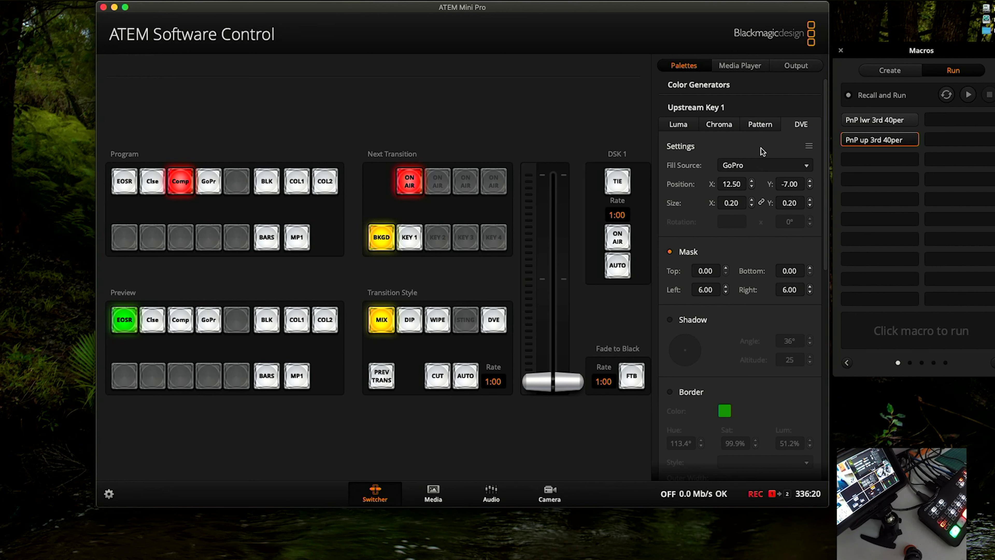
click(807, 168)
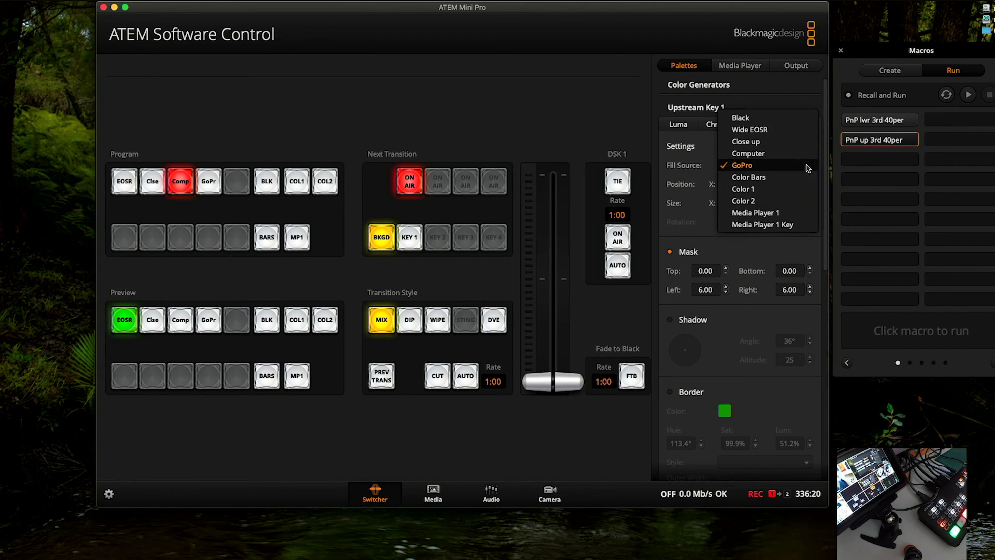
click(752, 130)
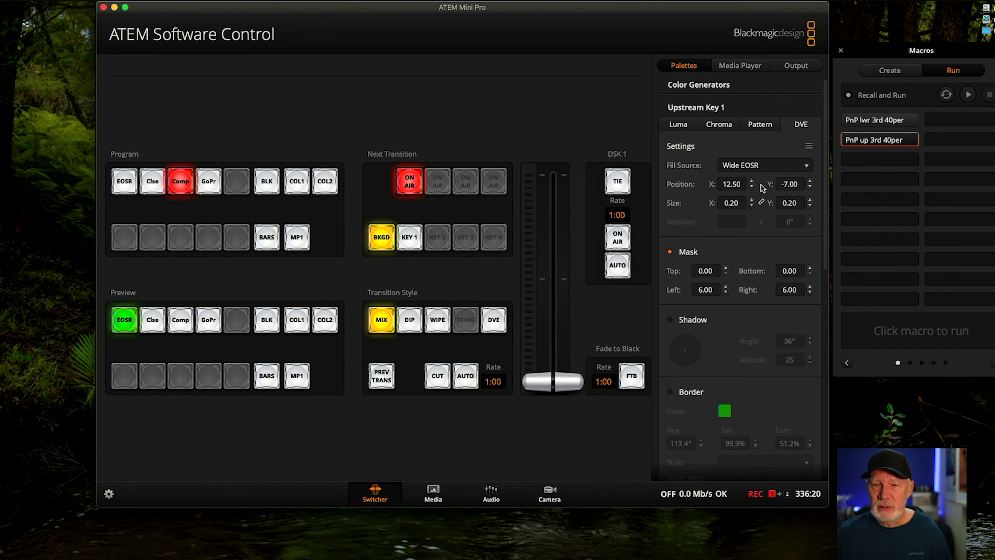
Raise the inset to Y 1.00 and return its X position to 12.50
click(751, 187)
click(810, 181)
click(810, 181)
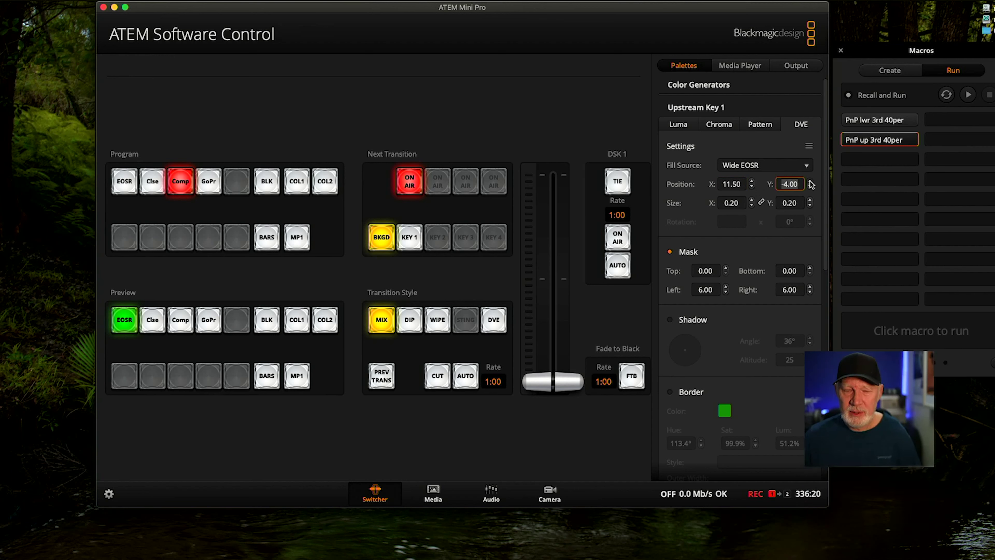
click(810, 181)
click(810, 181)
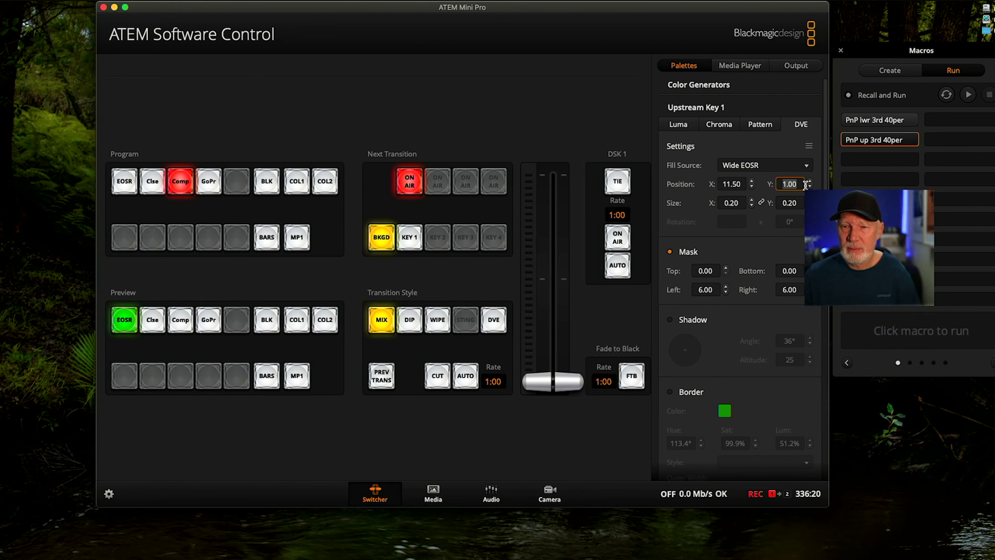
click(751, 181)
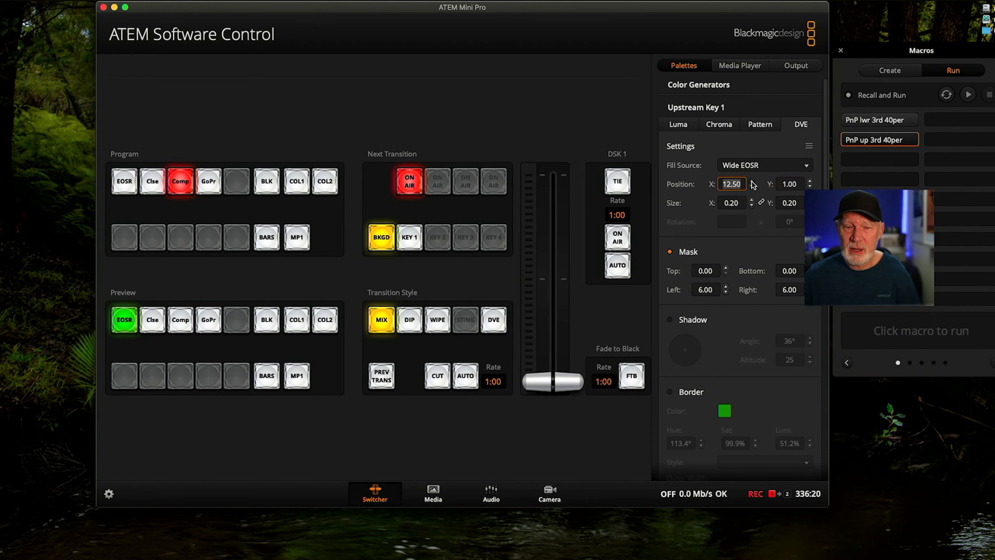
Slide the inset left to X -10.50 and raise it to Y 2.00
click(752, 187)
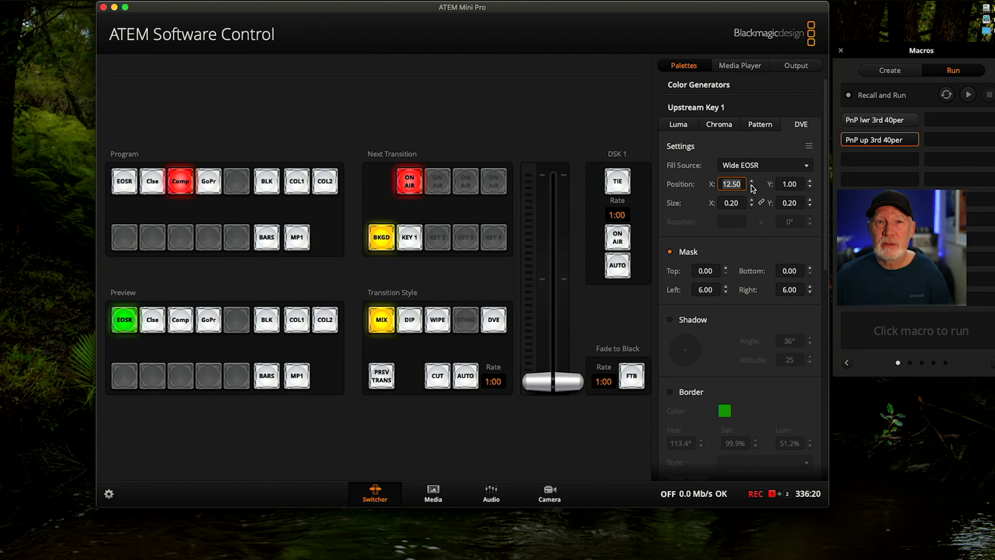
click(751, 187)
click(751, 187)
click(752, 187)
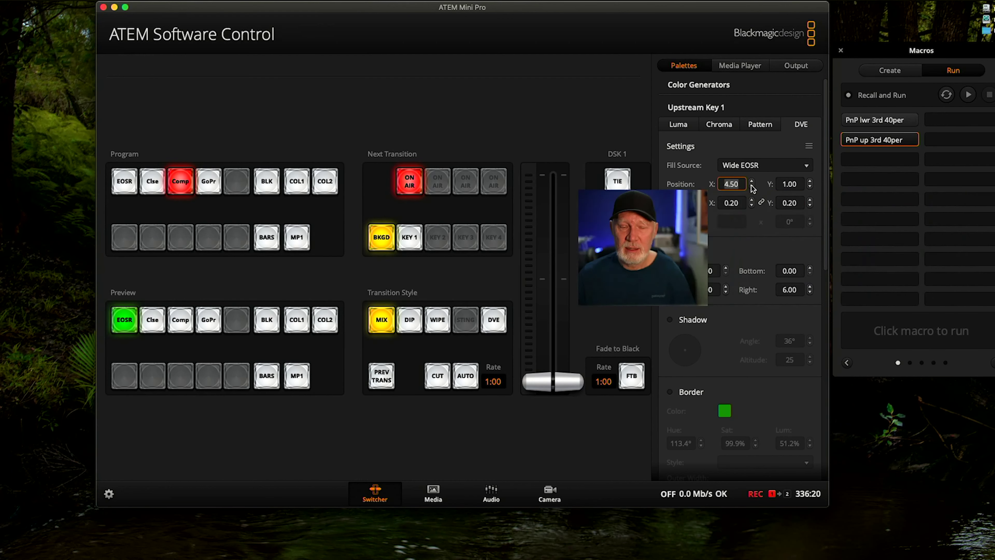
click(752, 187)
click(751, 188)
click(752, 188)
click(751, 188)
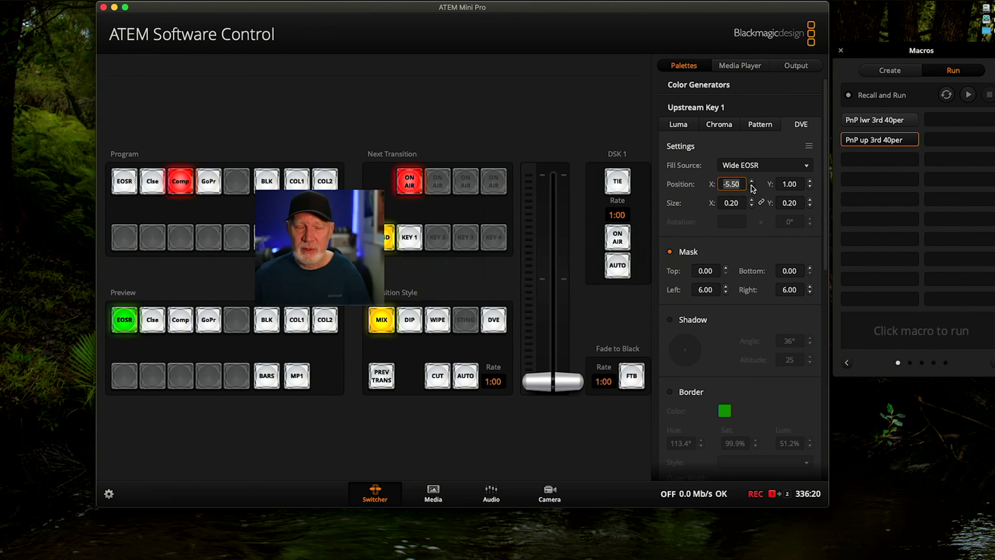
click(752, 187)
click(751, 187)
click(752, 187)
click(752, 187)
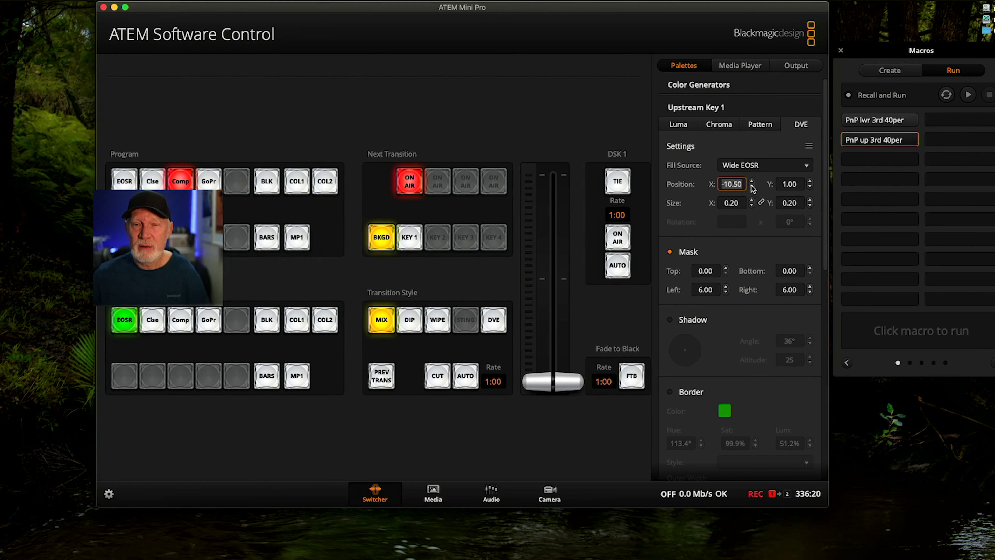
click(810, 182)
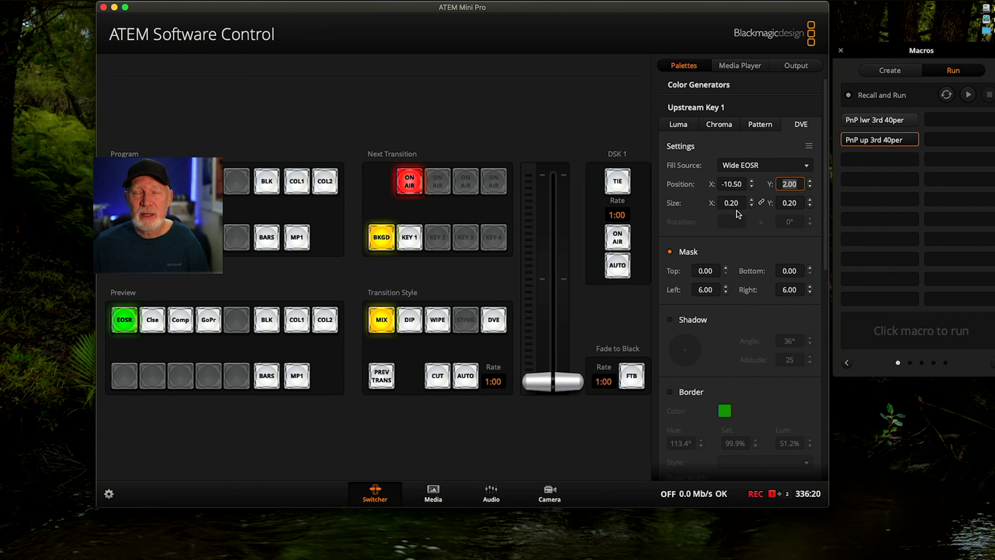
Edit the inset's size and turn off its cropping mask
scroll(729, 211, down, 1)
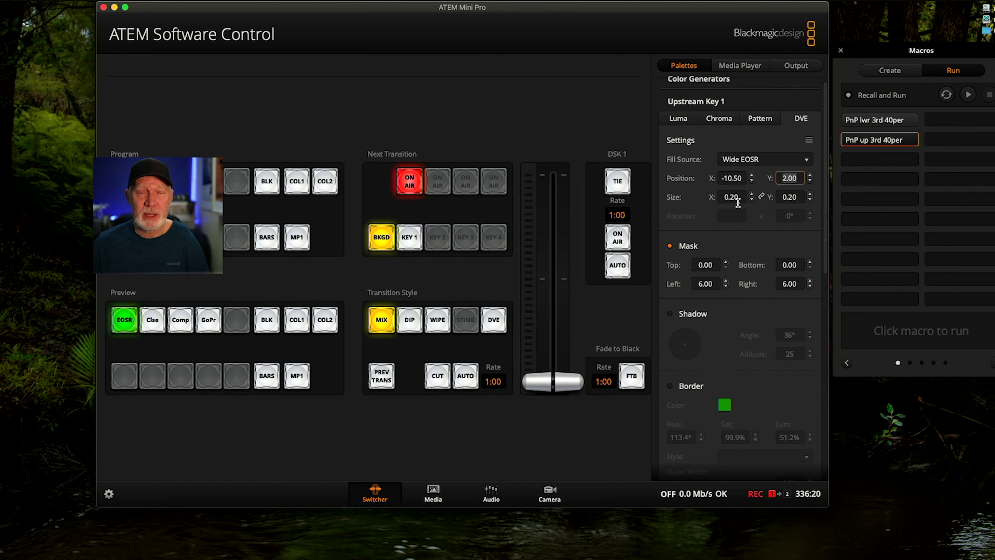
click(731, 197)
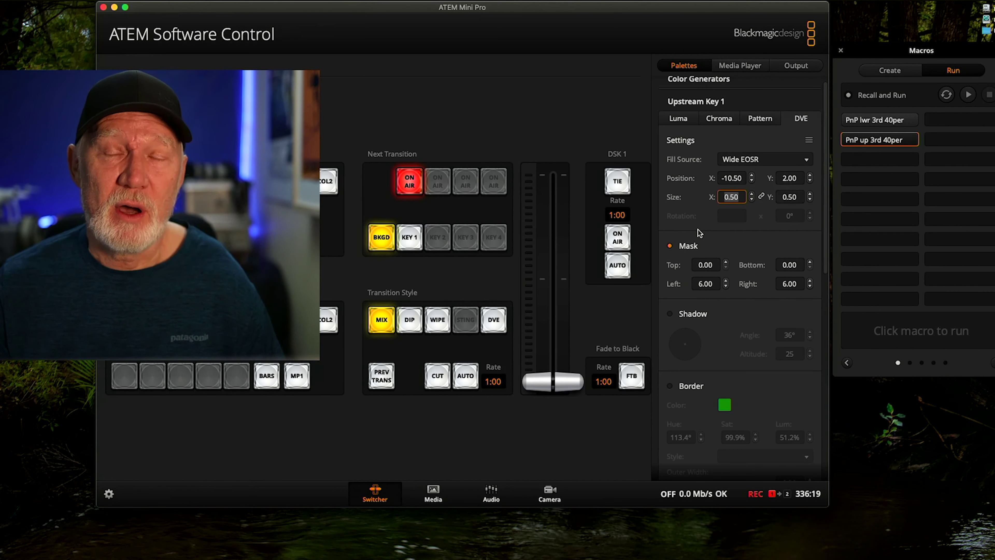
click(670, 246)
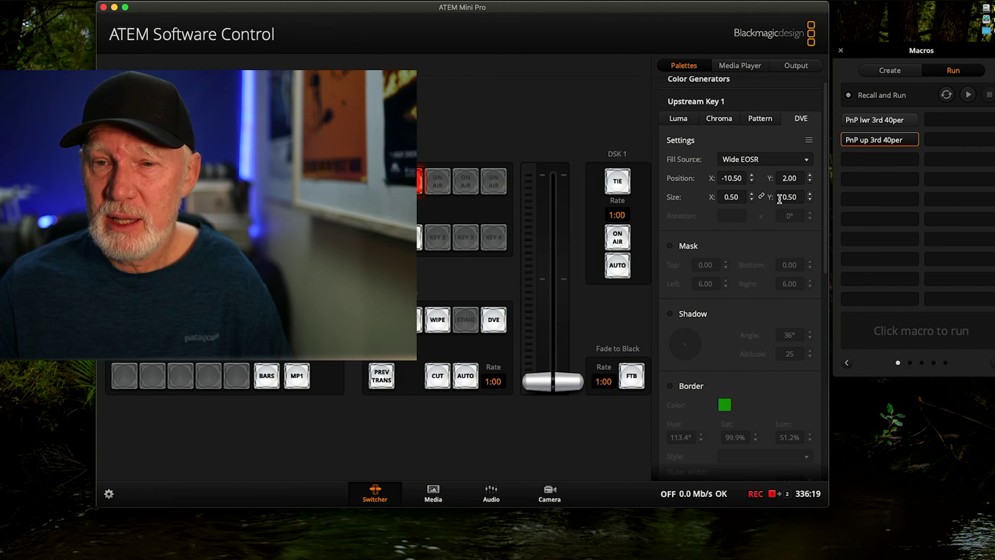
Shift the inset right to X -6.50 and turn the mask back on
click(752, 176)
click(752, 176)
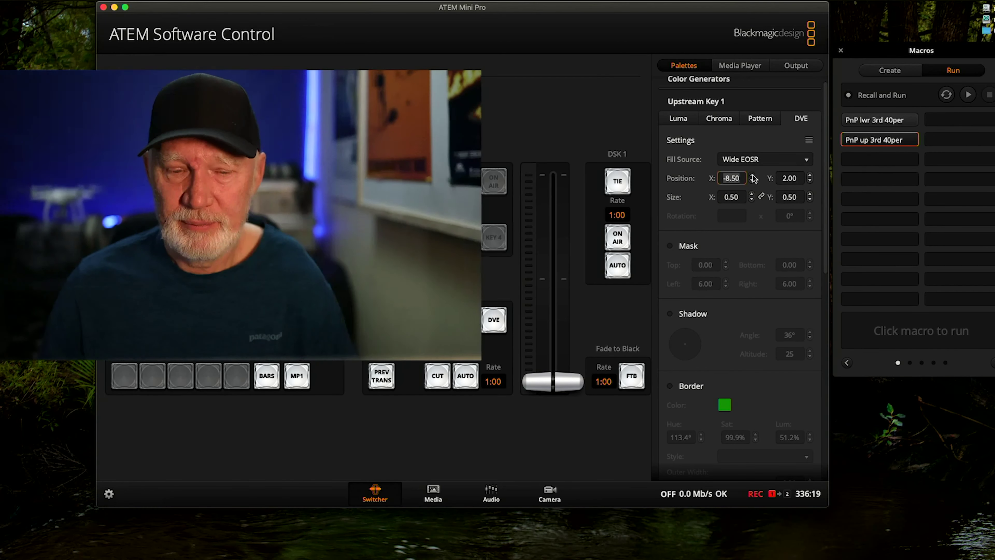
click(752, 175)
click(751, 176)
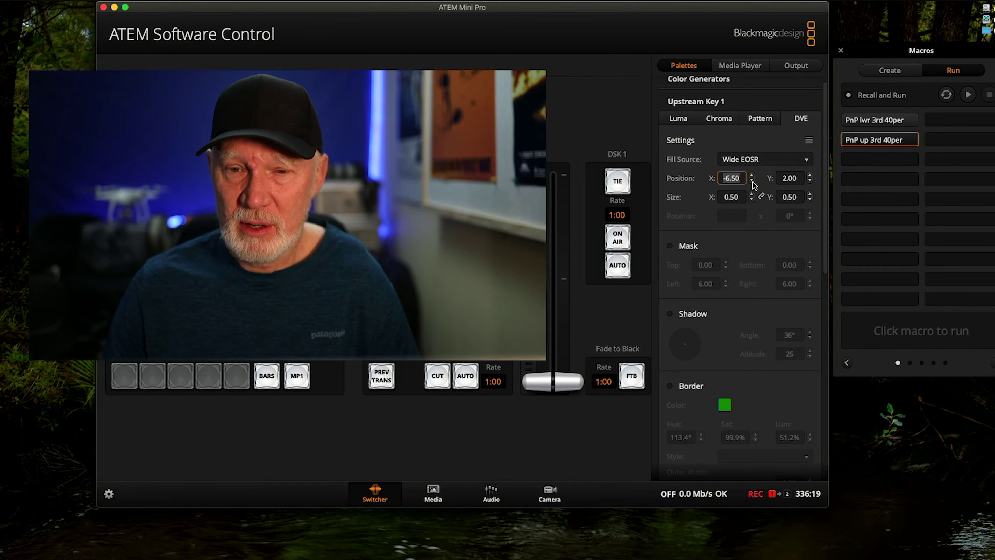
click(670, 247)
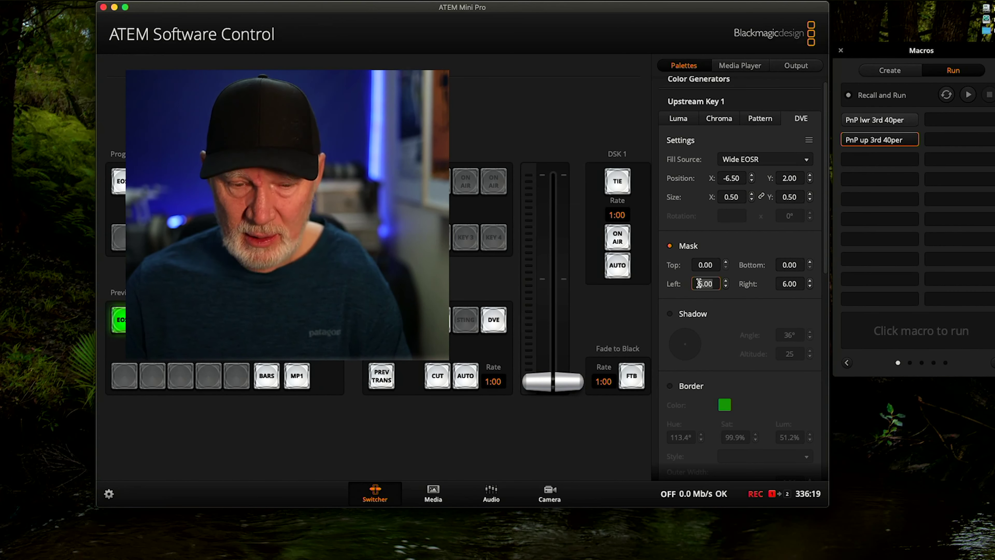
Set the mask's right crop to 8.00
click(783, 284)
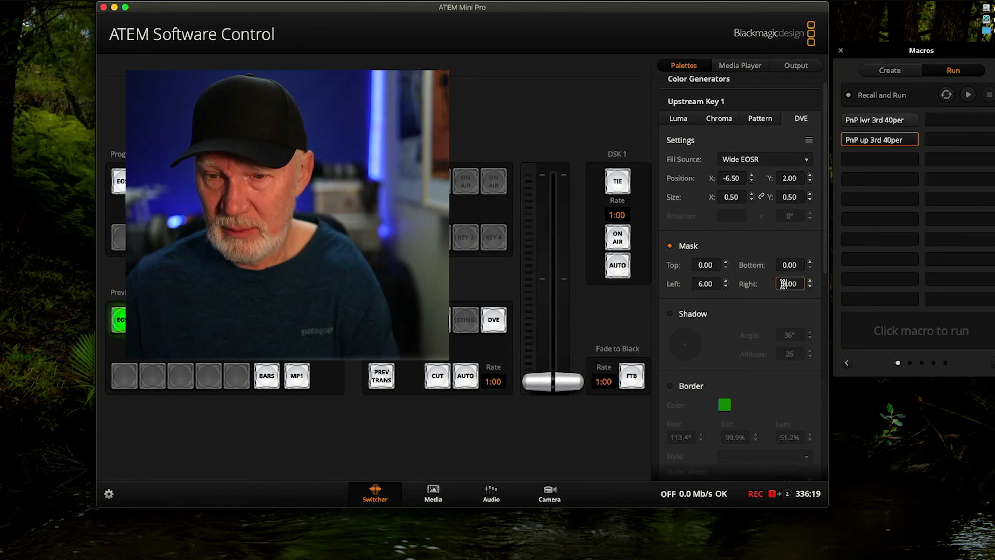
text(8)
key(Return)
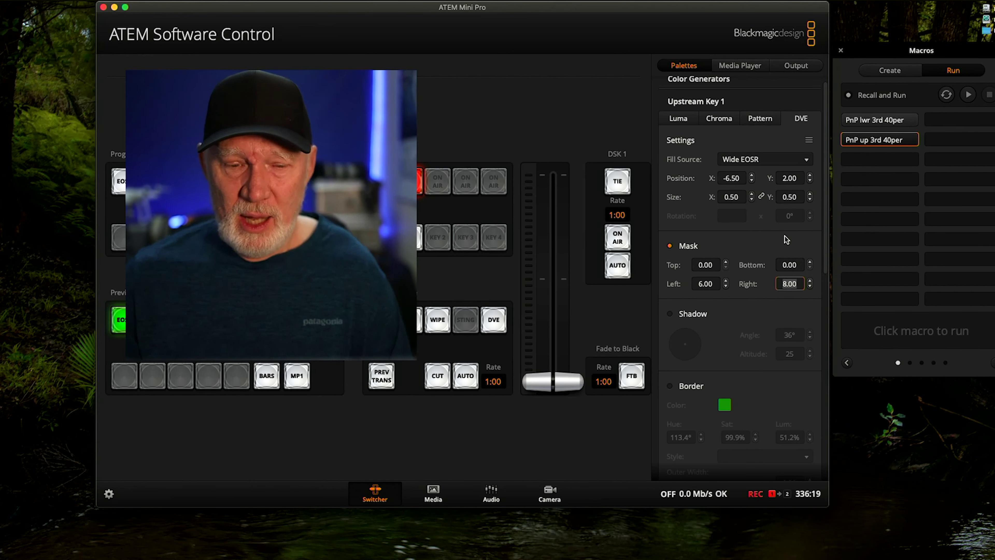
Move the inset to X -9.50 and raise it to Y 3.00
click(751, 175)
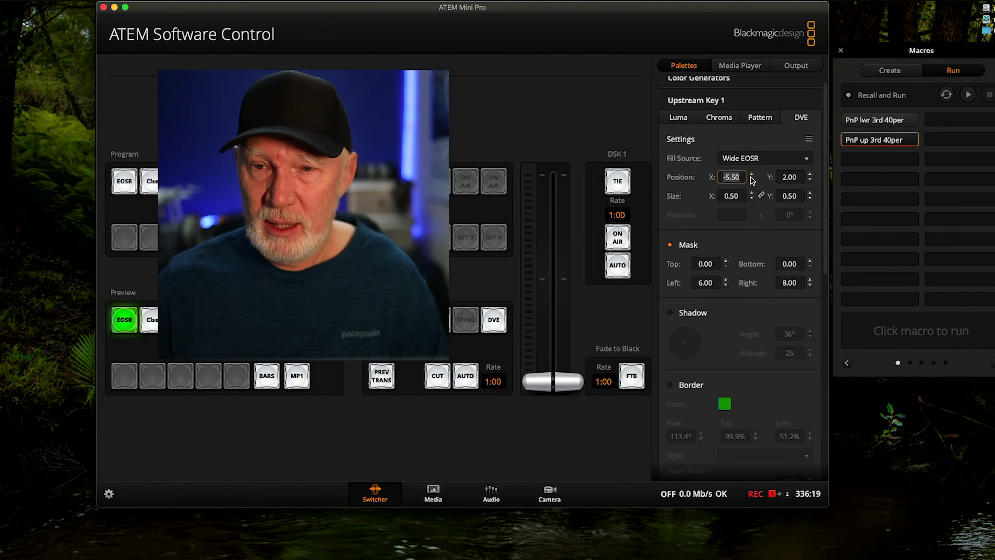
click(752, 180)
click(751, 180)
click(752, 180)
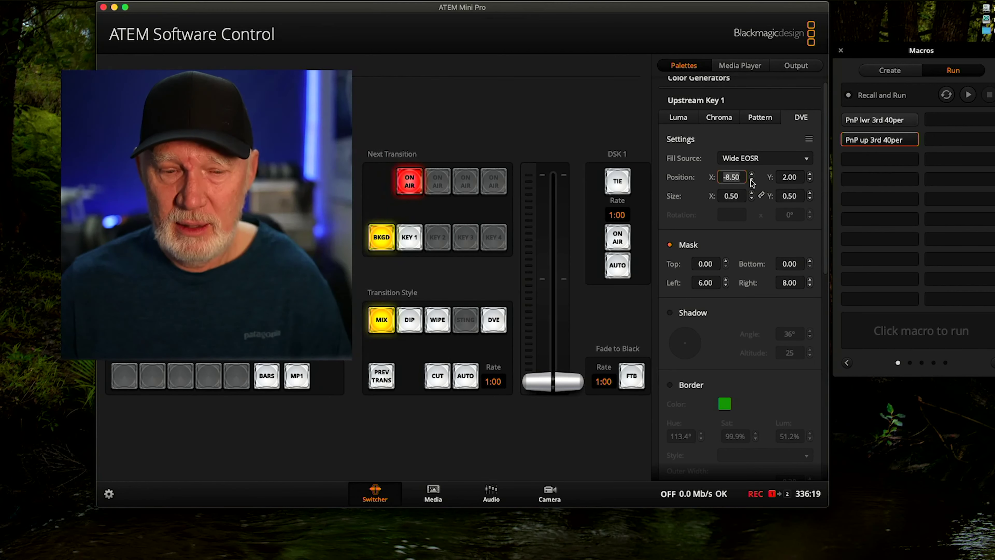
click(752, 181)
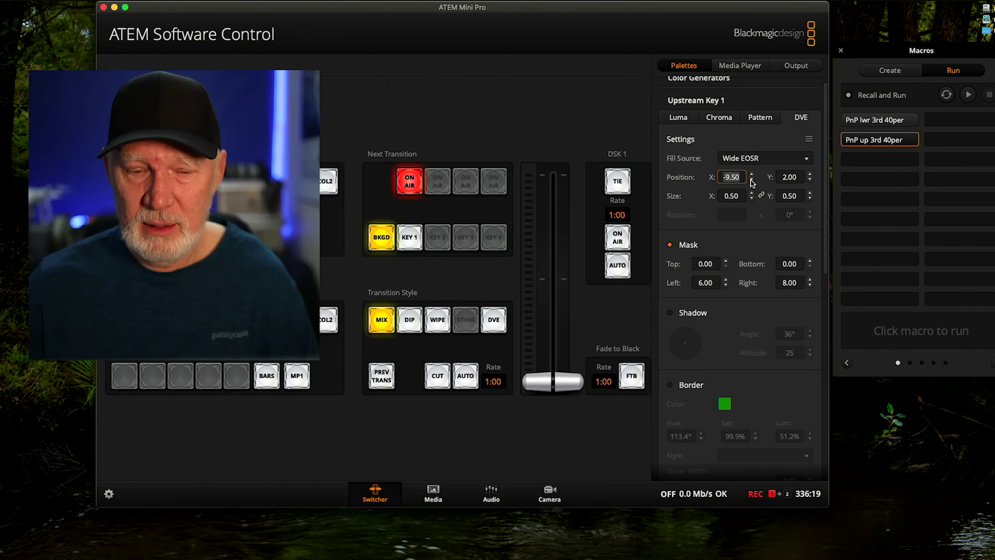
click(810, 175)
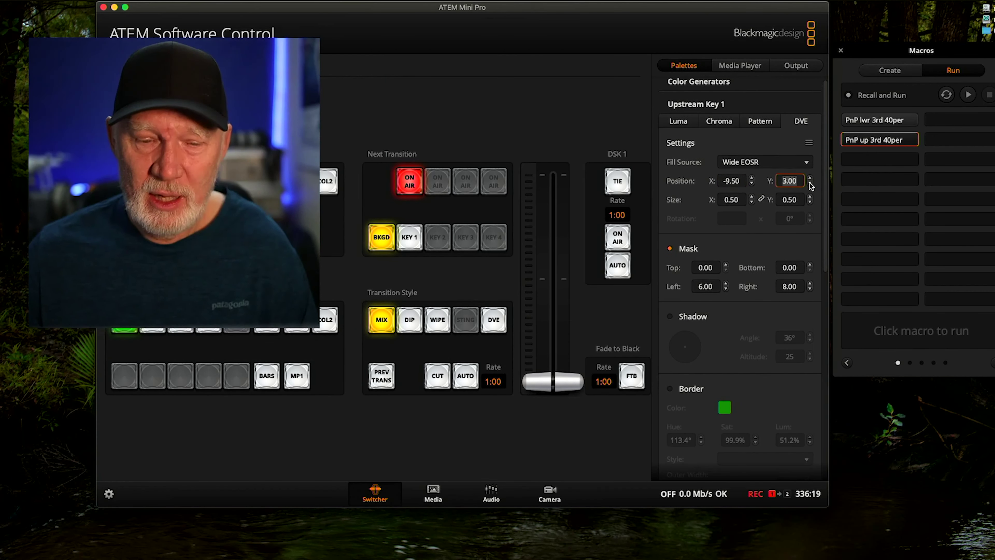
Set the inset to size 1.00, lower it to Y 0.00 and move it to X -6.50
click(726, 200)
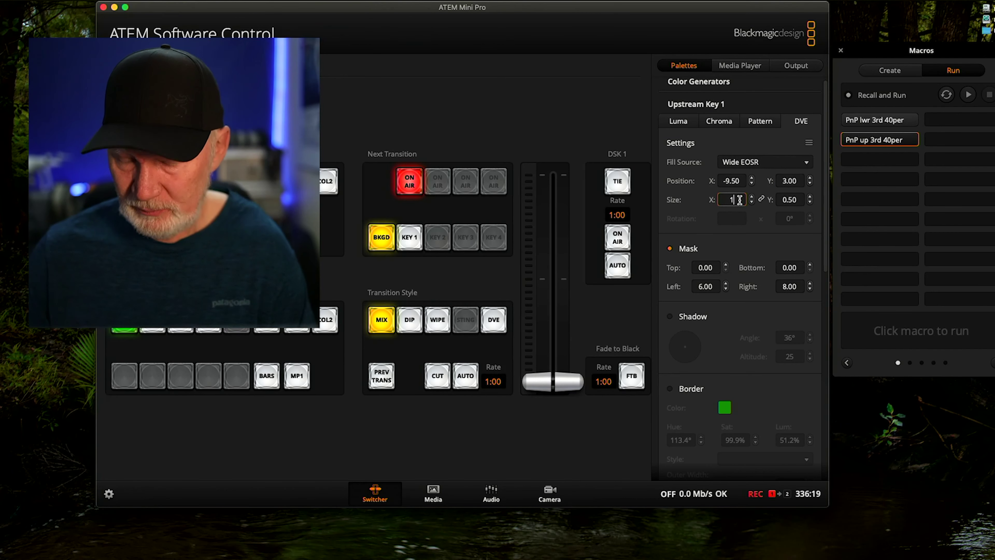
key(Return)
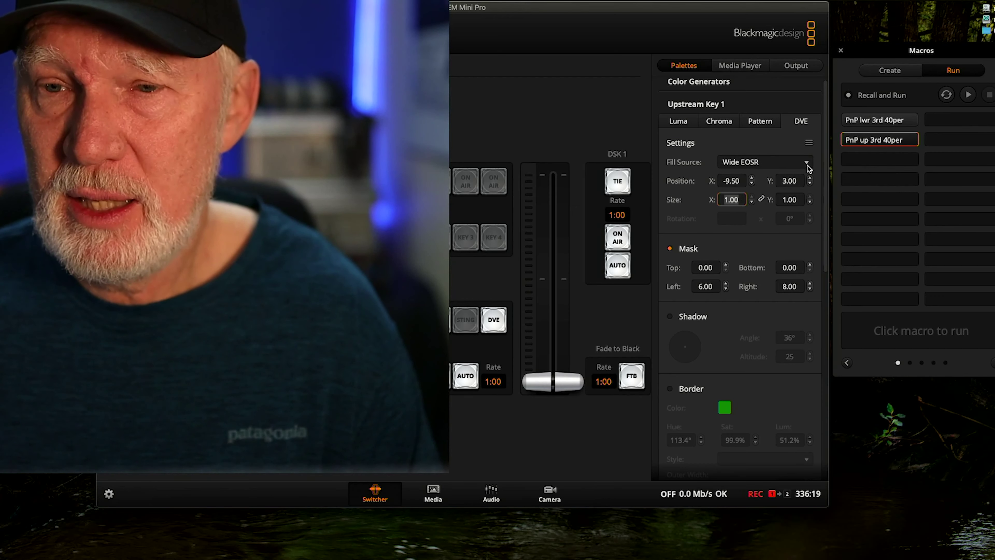
click(810, 184)
click(810, 183)
click(810, 184)
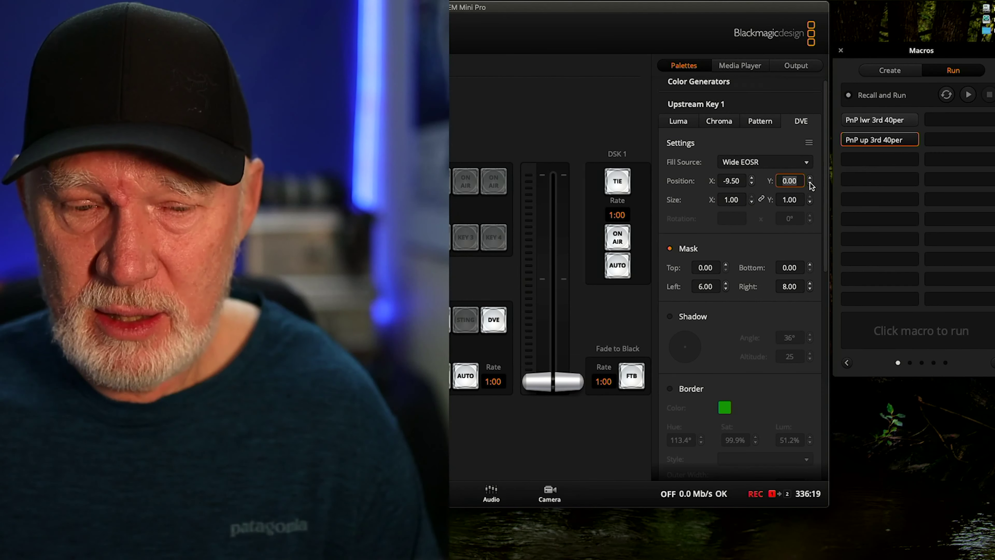
click(752, 178)
click(752, 178)
click(752, 178)
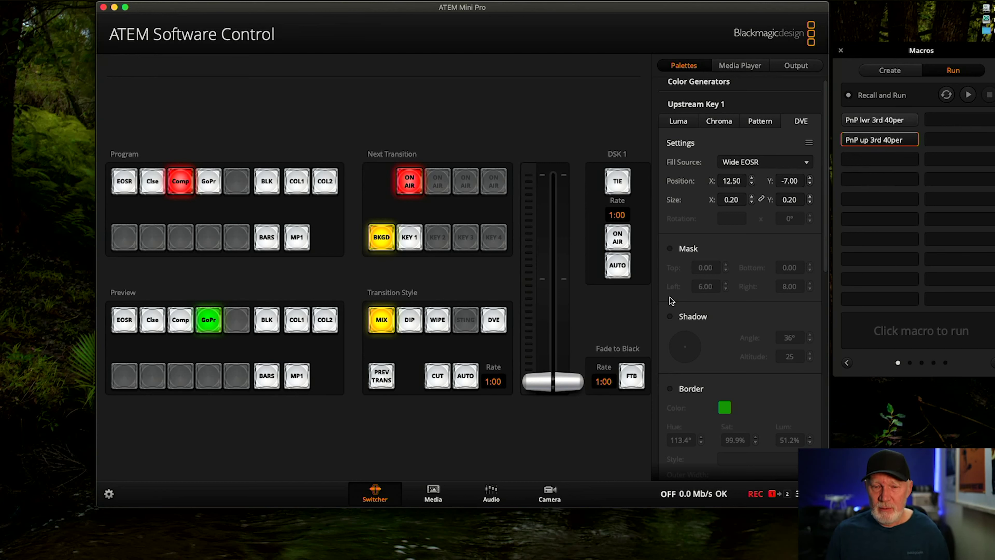
Toggle the inset's border and mask on and off, then run the PnP lwr 3rd 40per macro
click(670, 389)
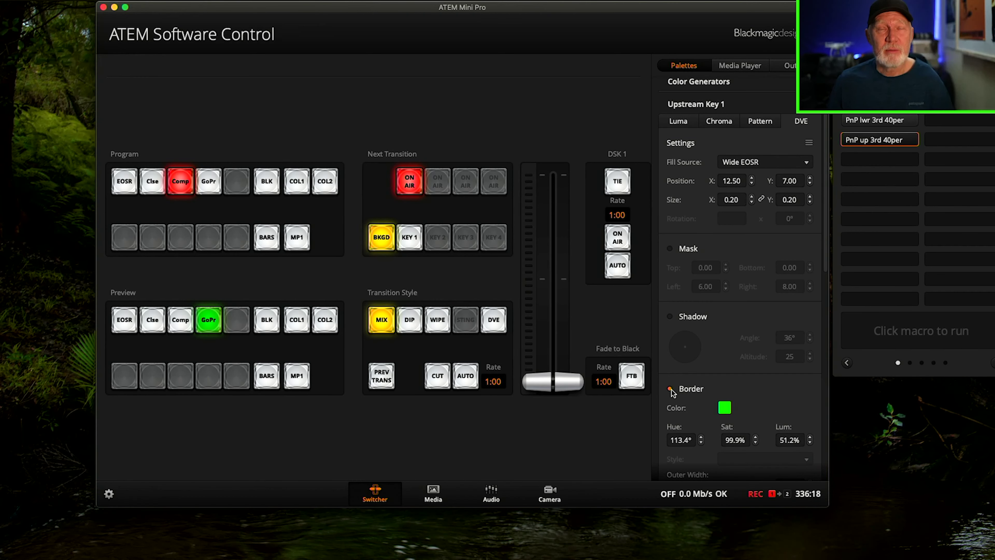
click(670, 249)
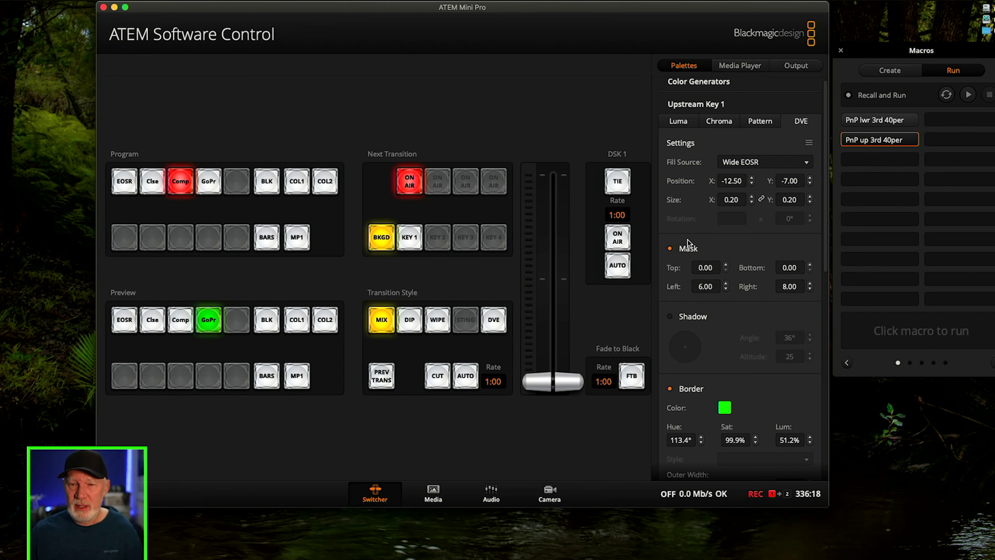
click(670, 249)
click(670, 388)
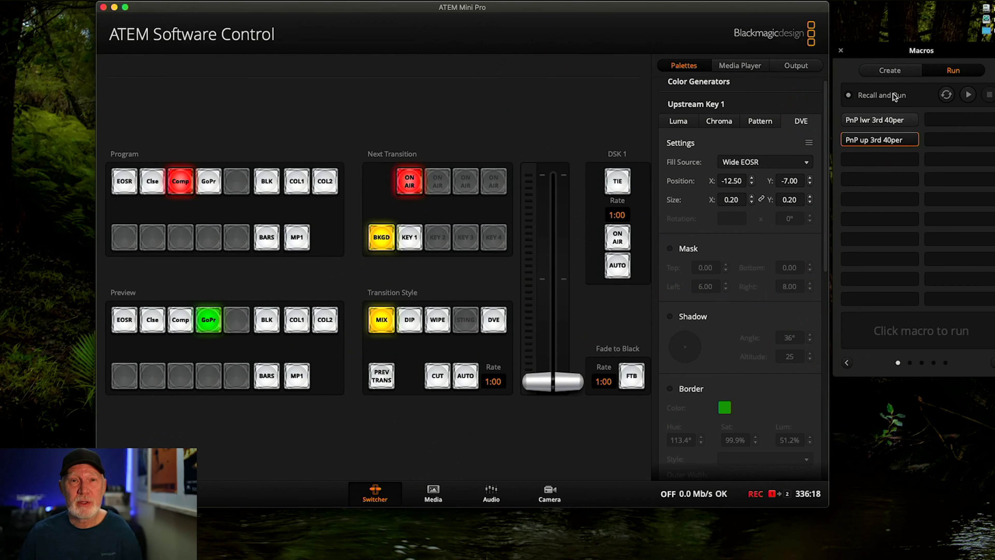
click(887, 120)
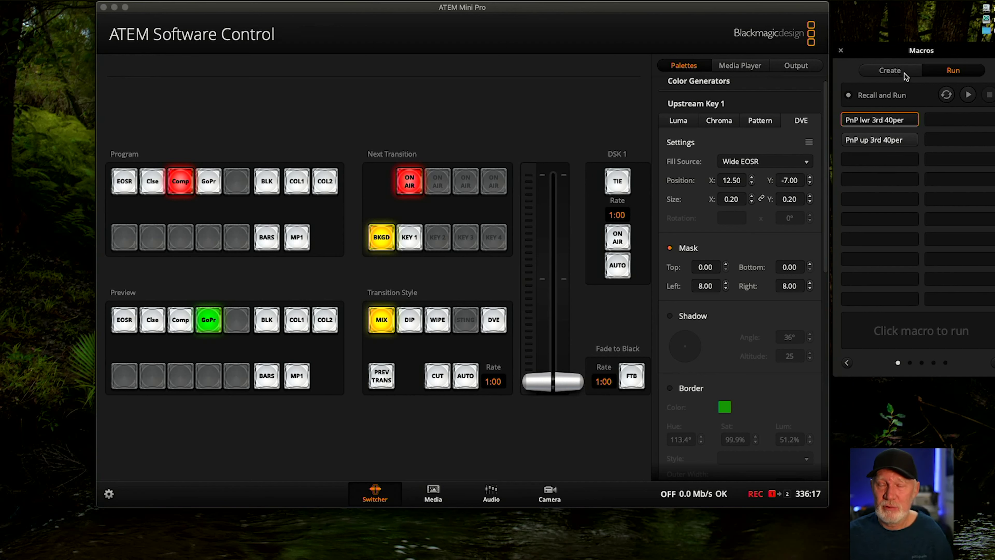
Add a new macro named 'split screen' in the Create tab and start recording it
click(888, 72)
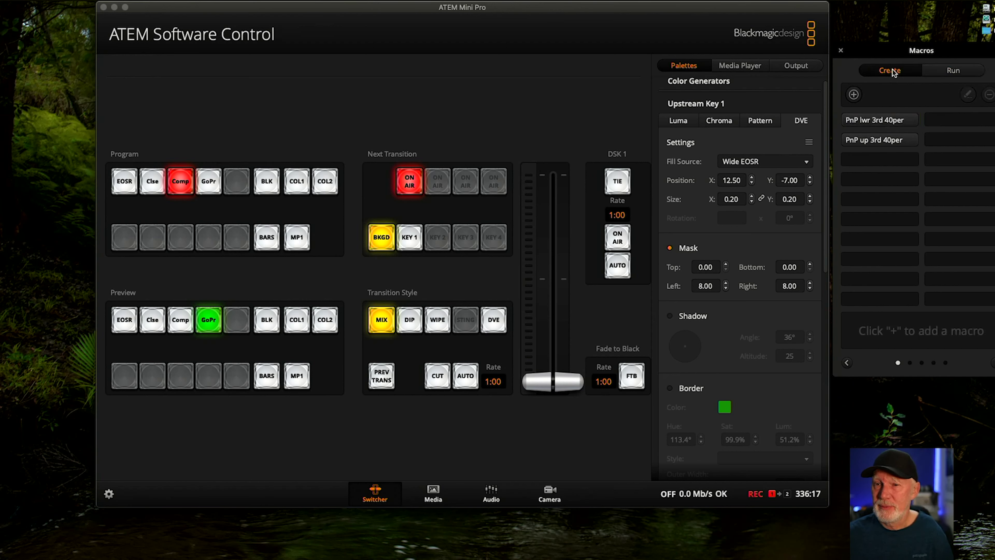
click(855, 95)
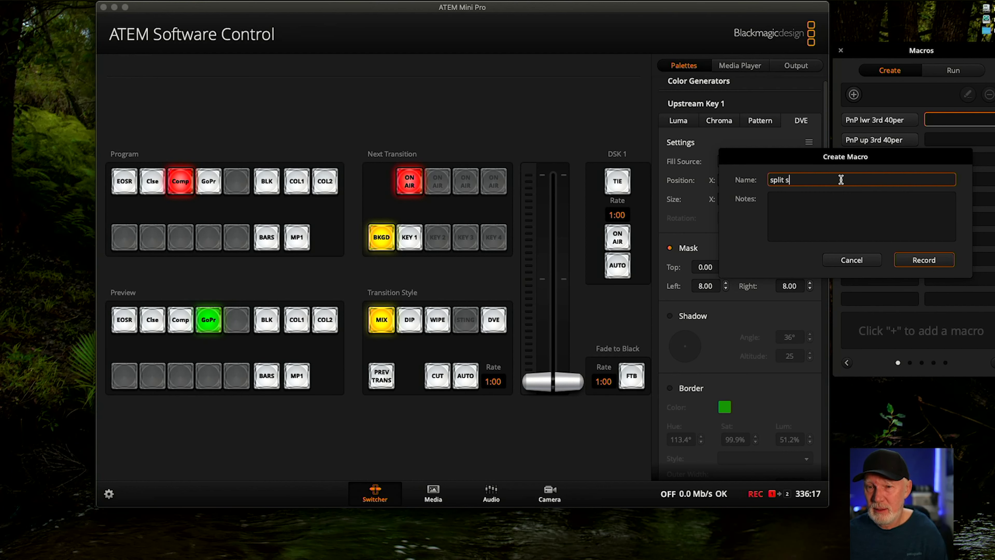
text(split screen)
key(Return)
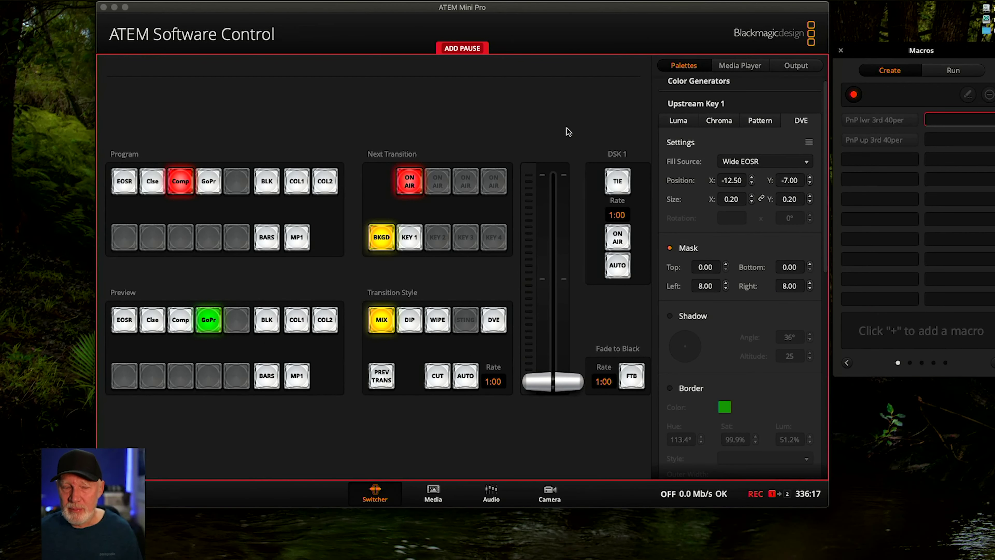
Set the inset's Y position to 0.00 and its size to 1.00
click(811, 178)
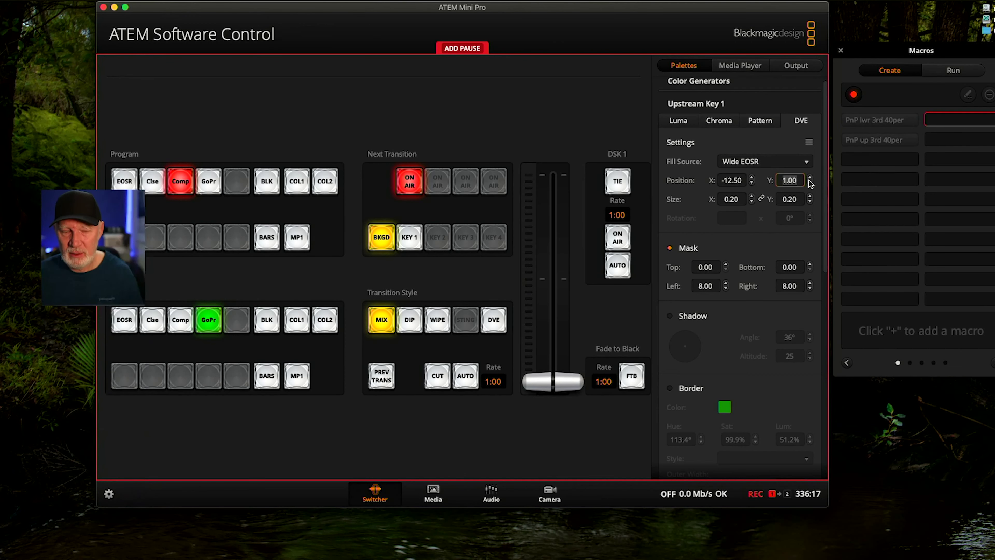
click(810, 182)
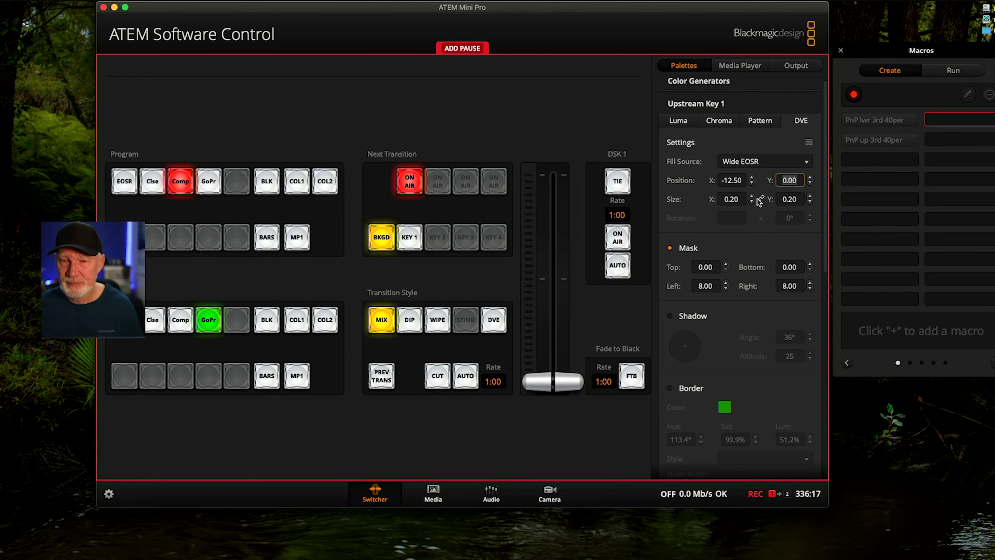
click(725, 200)
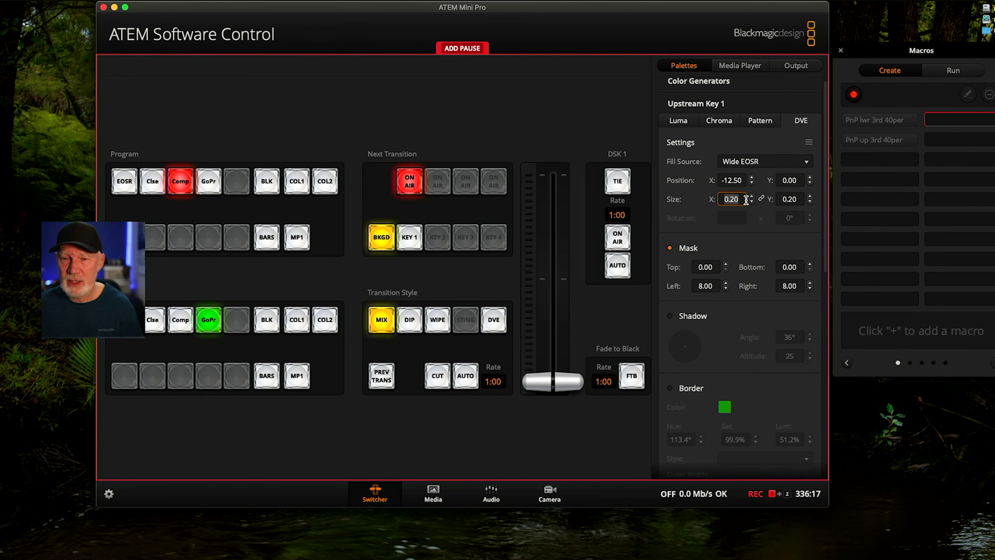
text(1)
key(Return)
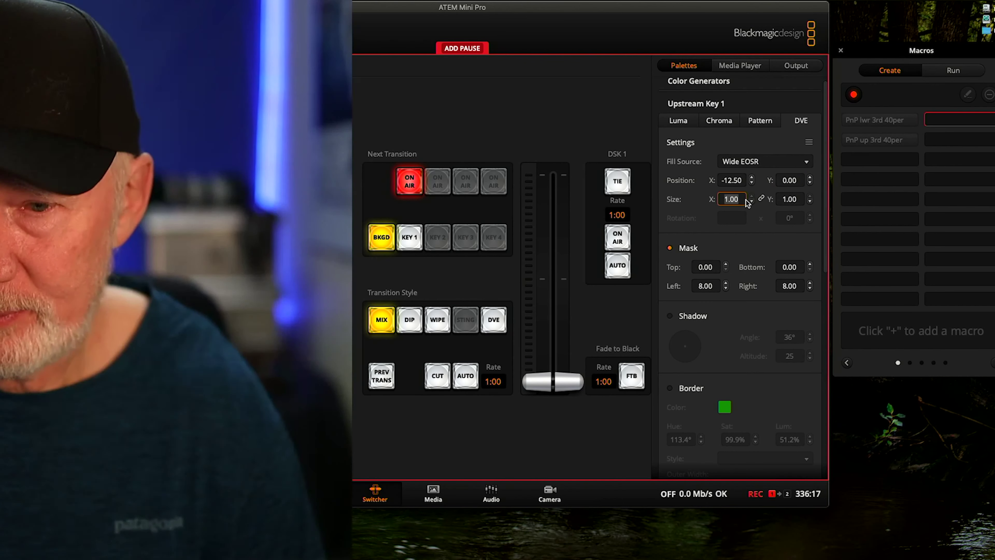
Shift the inset to X -6.50 and stop recording the macro
click(752, 177)
click(752, 177)
click(752, 178)
click(752, 177)
click(752, 177)
click(752, 177)
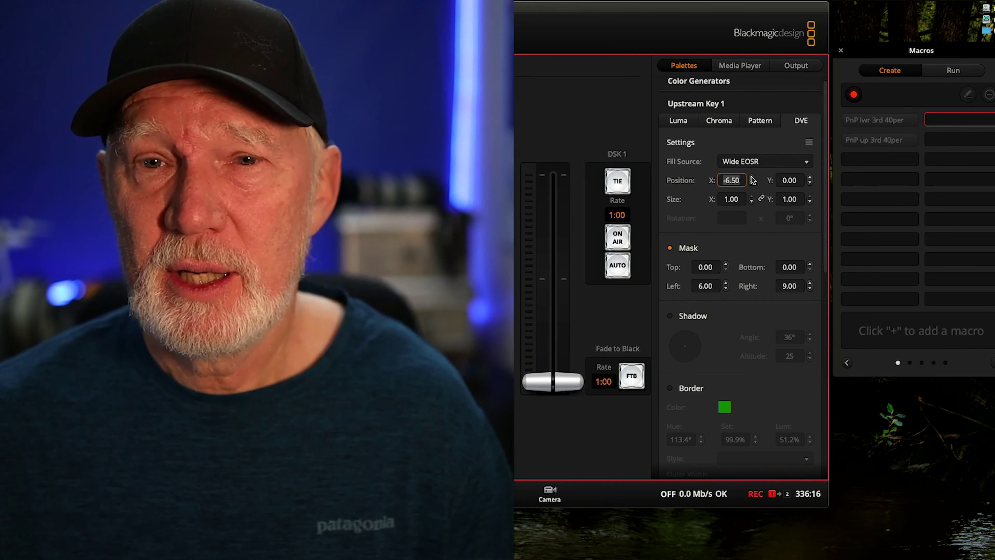
click(854, 94)
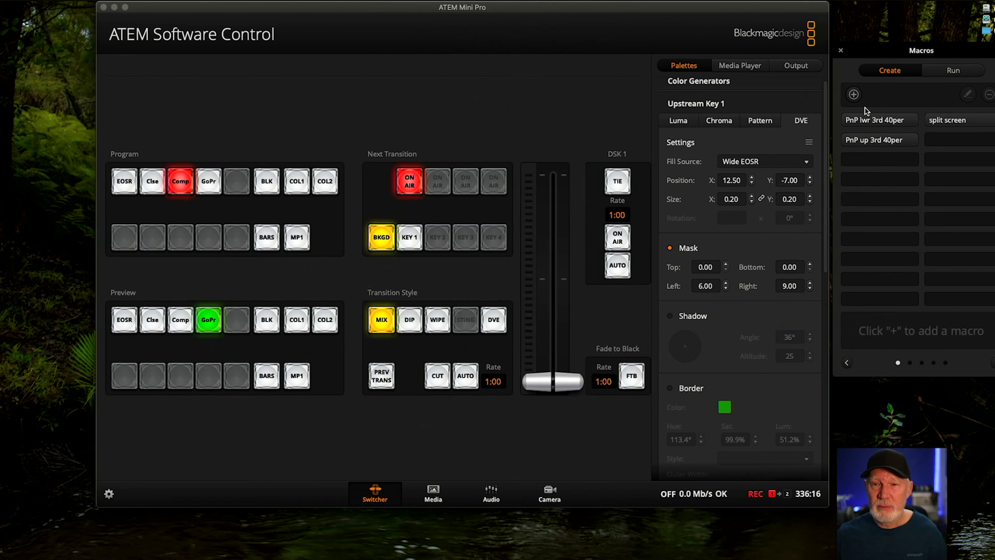
Select the split screen macro and run it from the Run tab
click(956, 120)
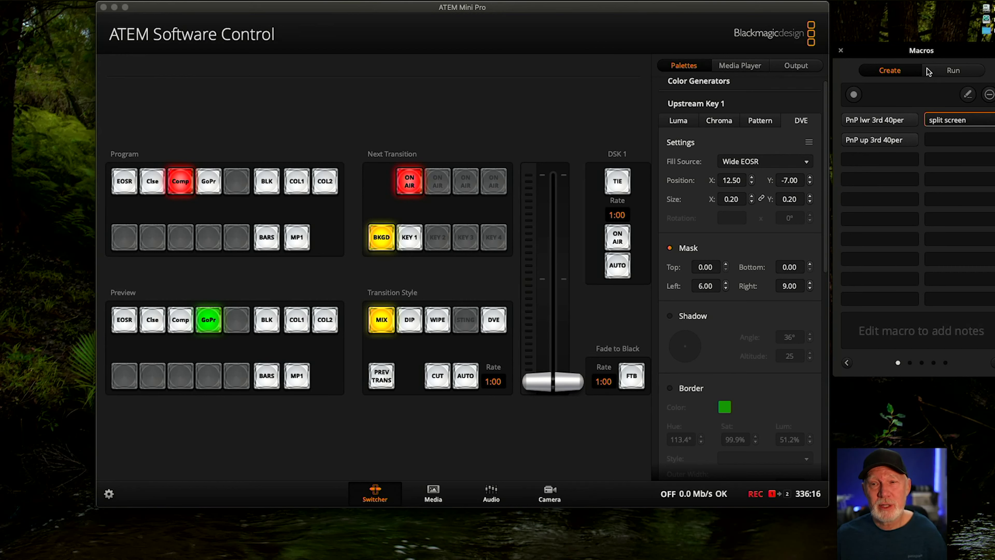
click(952, 71)
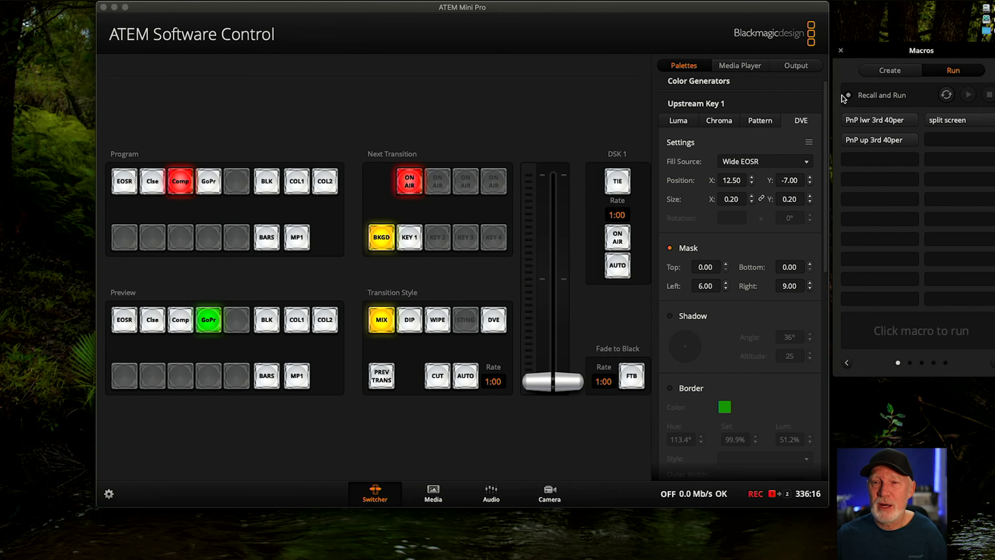
click(965, 121)
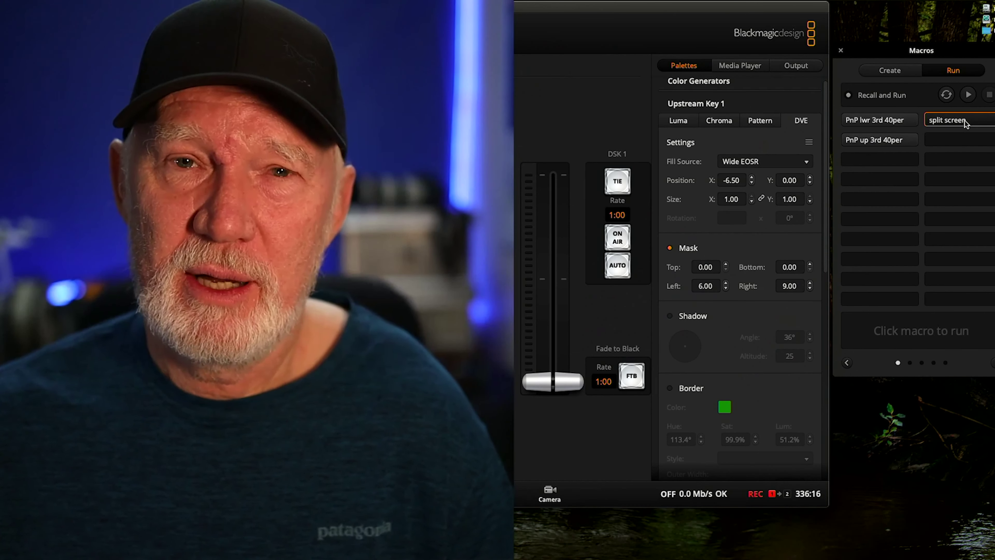